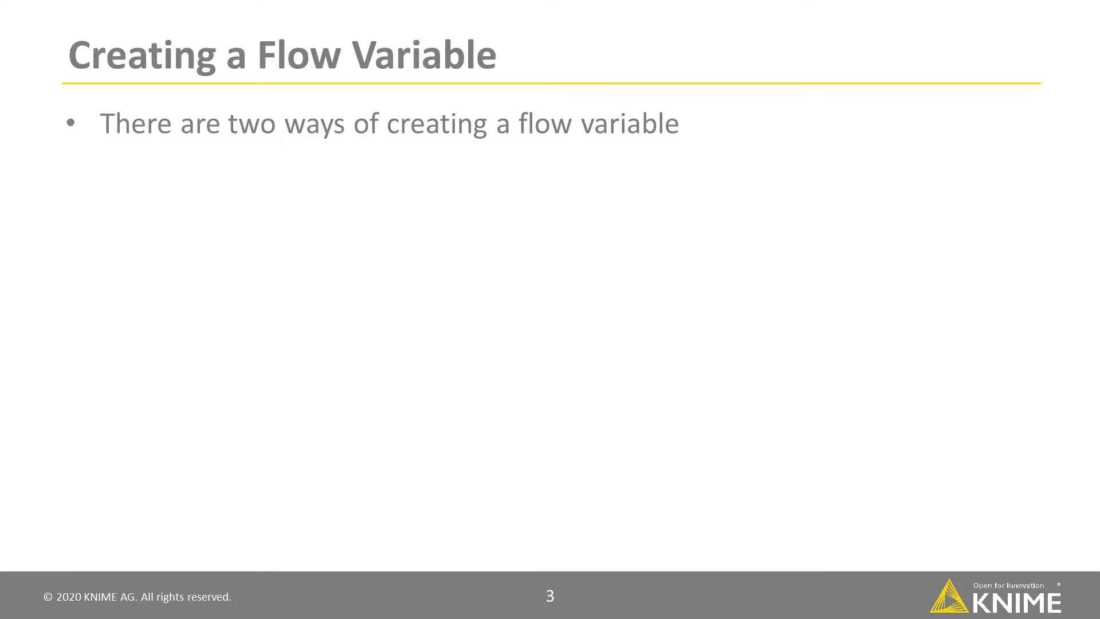
key(Right)
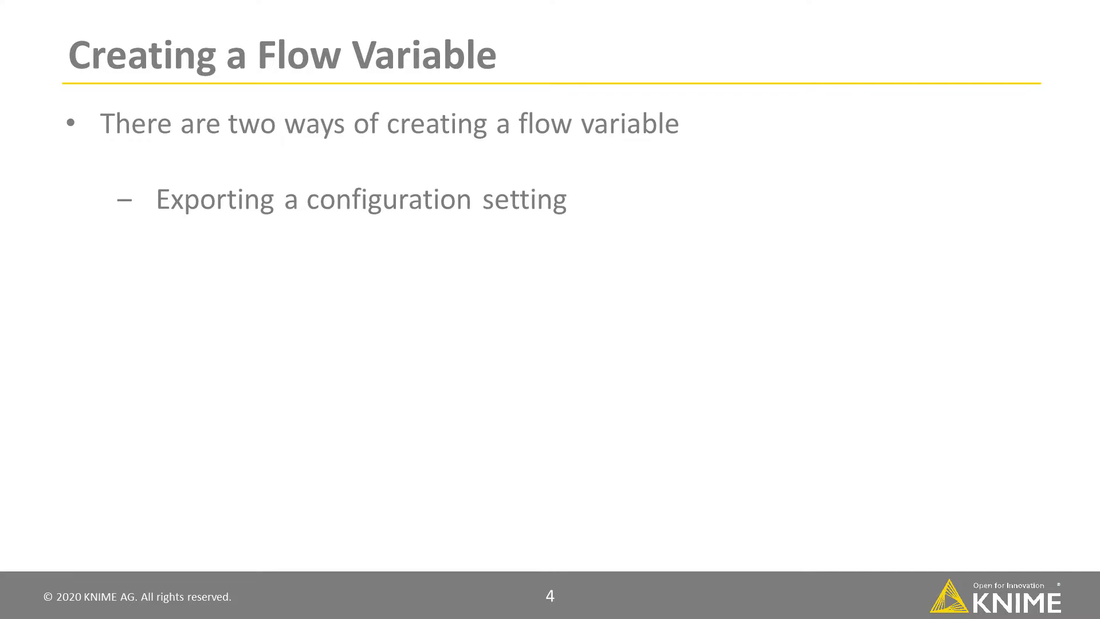
key(Right)
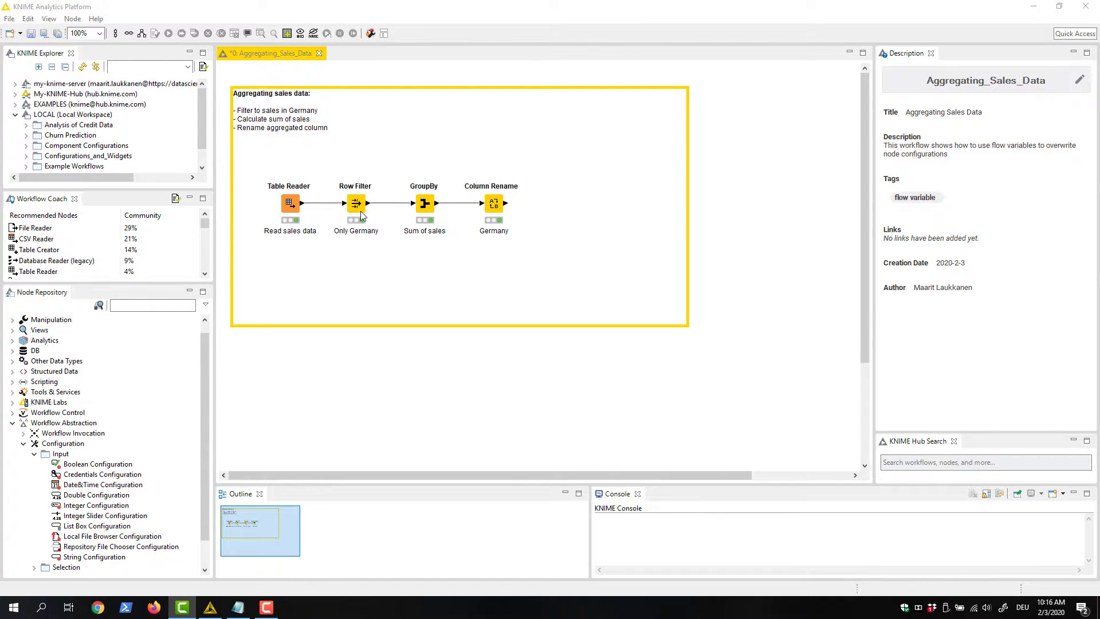
Step: Export the Row Filter node's Pattern setting as a flow variable named country
double_click(355, 204)
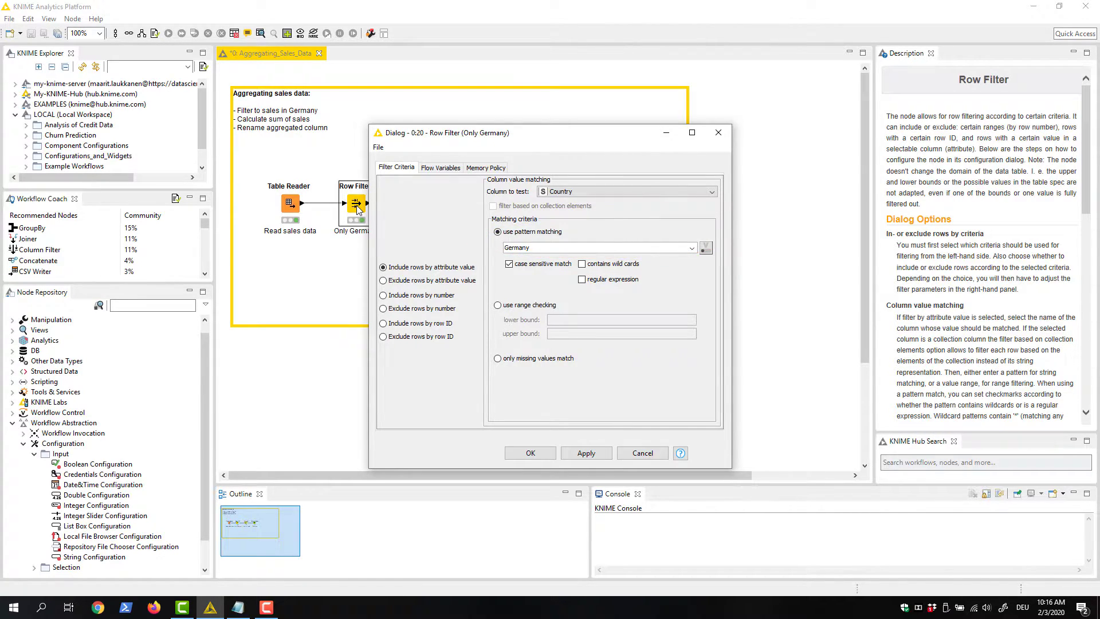
click(430, 171)
click(383, 186)
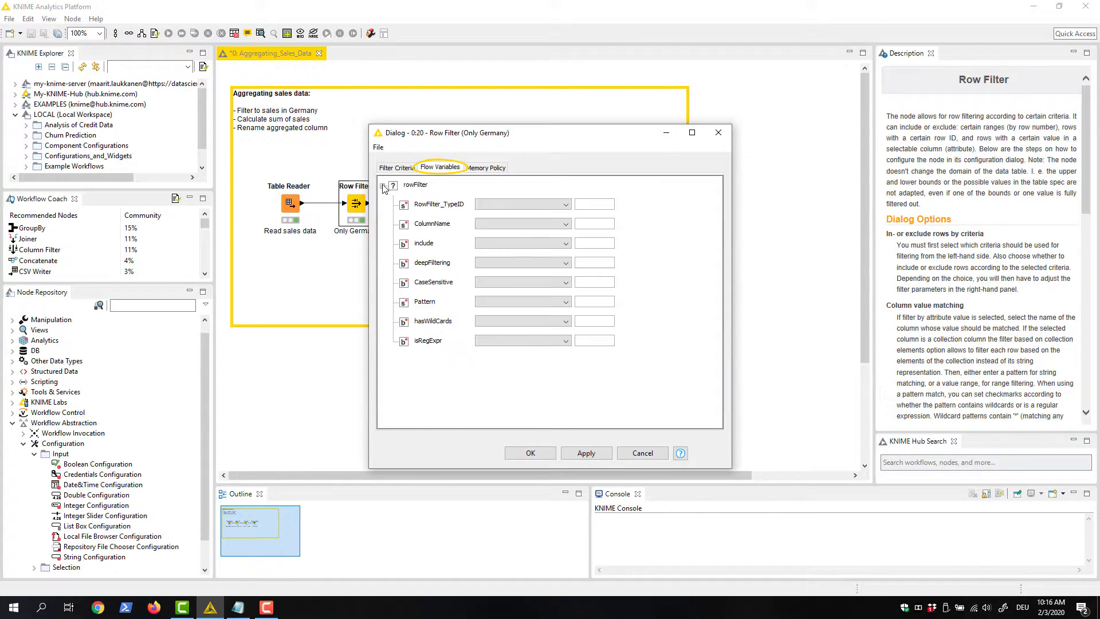
click(586, 301)
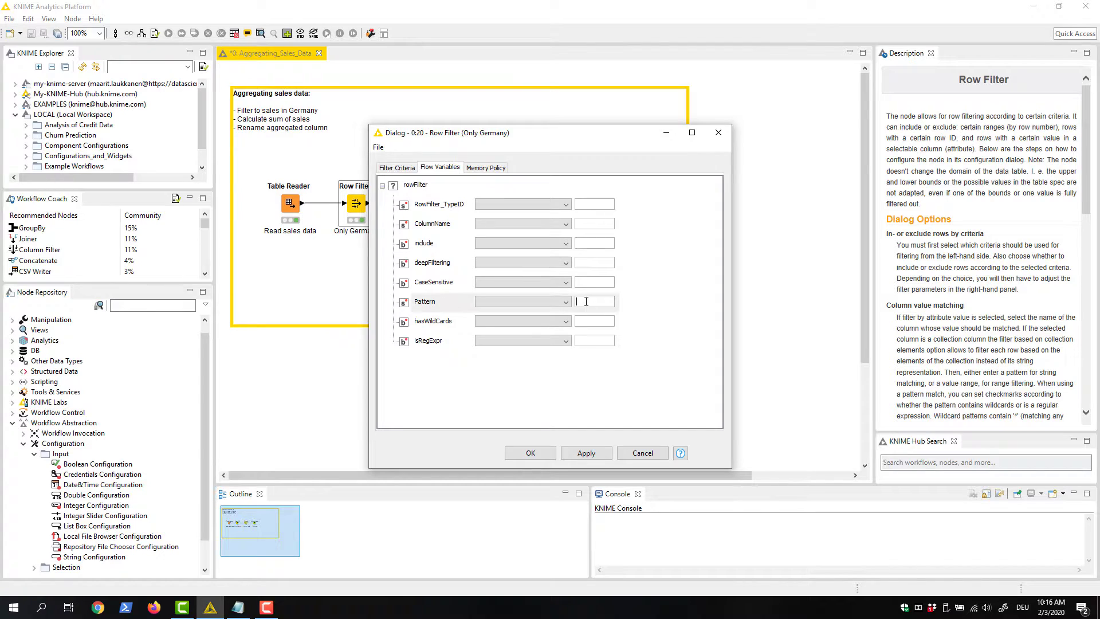
text(country)
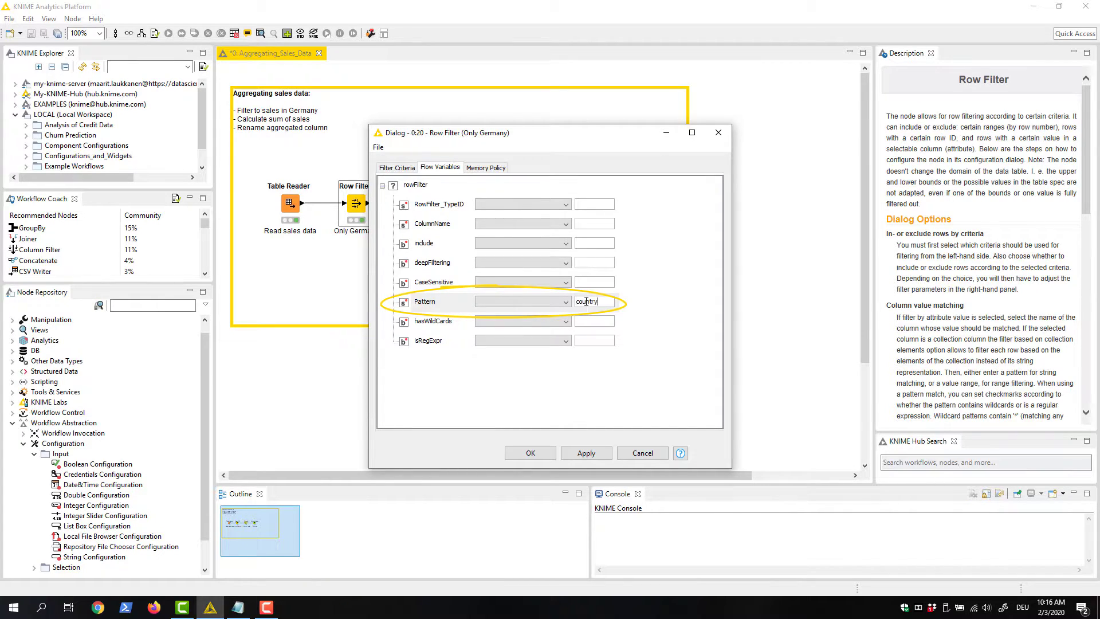
click(531, 453)
Step: Execute the Row Filter node and check the flow variables of its filtered output table
right_click(356, 205)
click(366, 225)
right_click(356, 204)
click(386, 467)
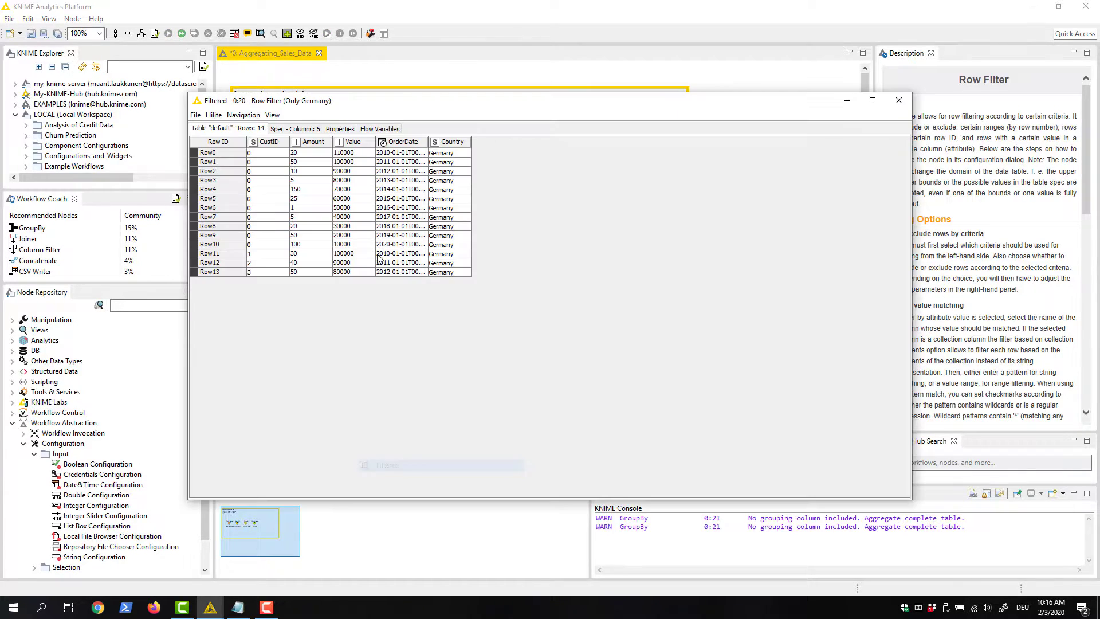
click(379, 128)
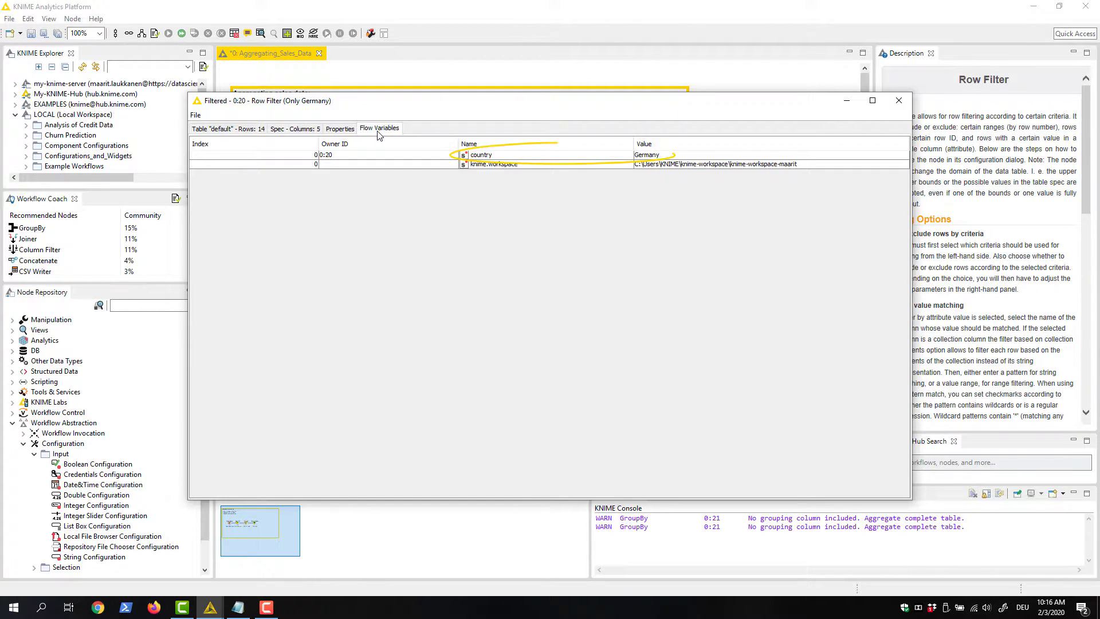
click(898, 101)
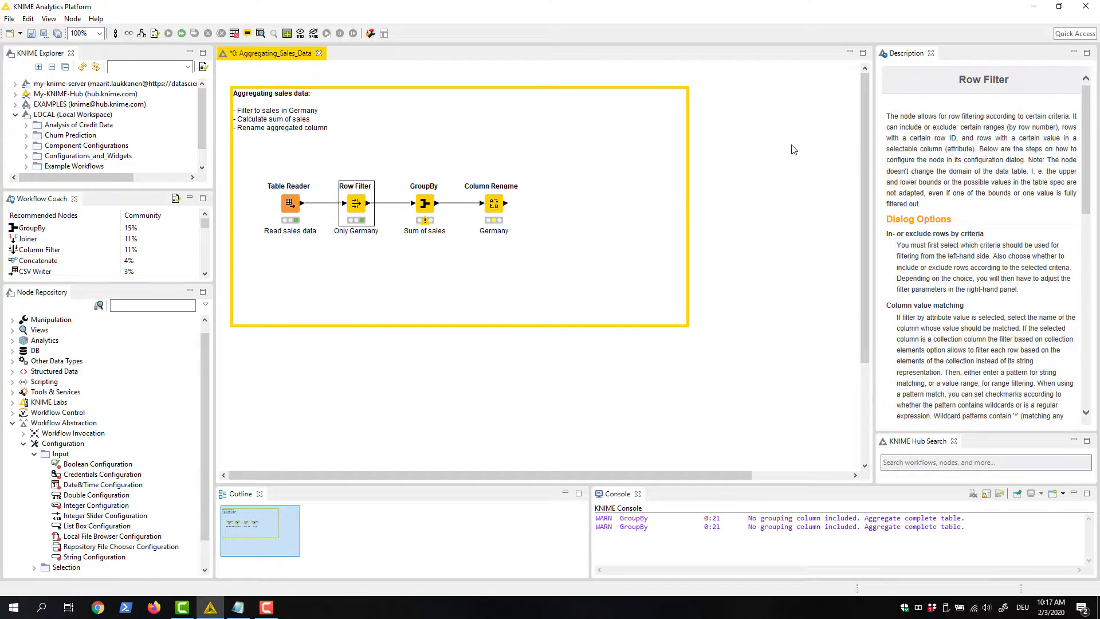
Step: Add a String Configuration node below the Table Reader, with variable name country and default value Germany
click(118, 556)
drag(300, 287, 300, 288)
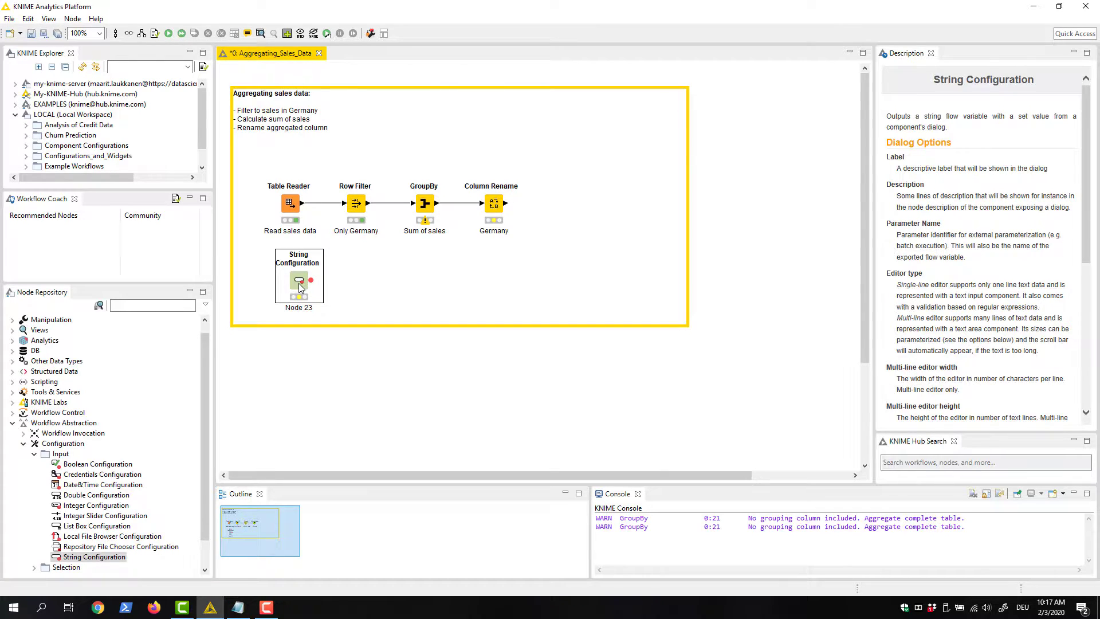
double_click(300, 287)
drag(569, 268, 521, 266)
text(country)
click(559, 412)
text(Germany)
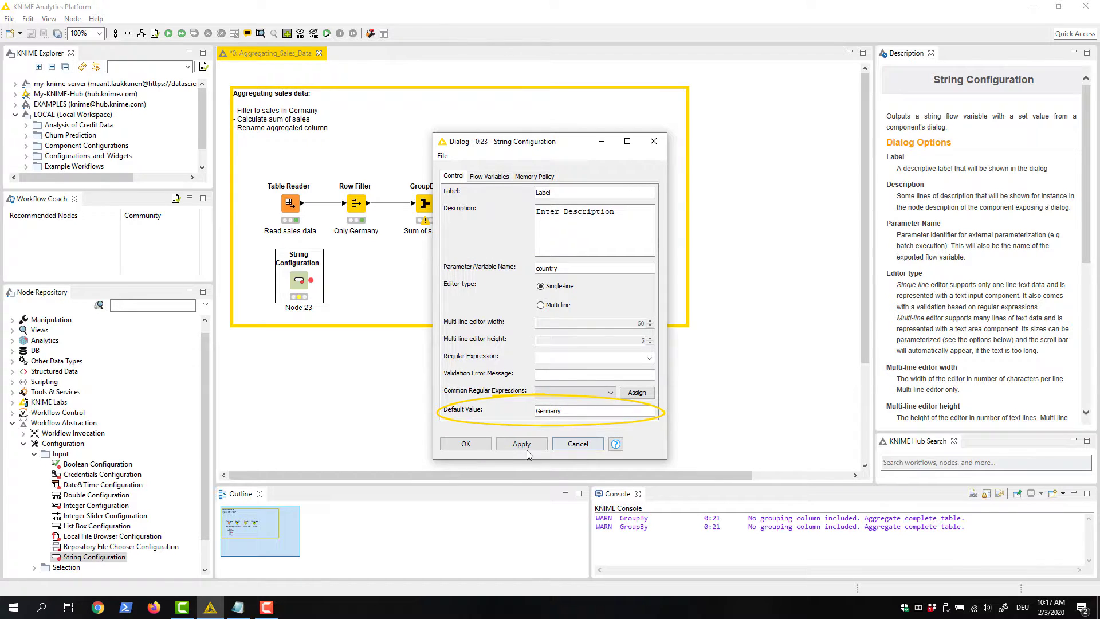
click(484, 447)
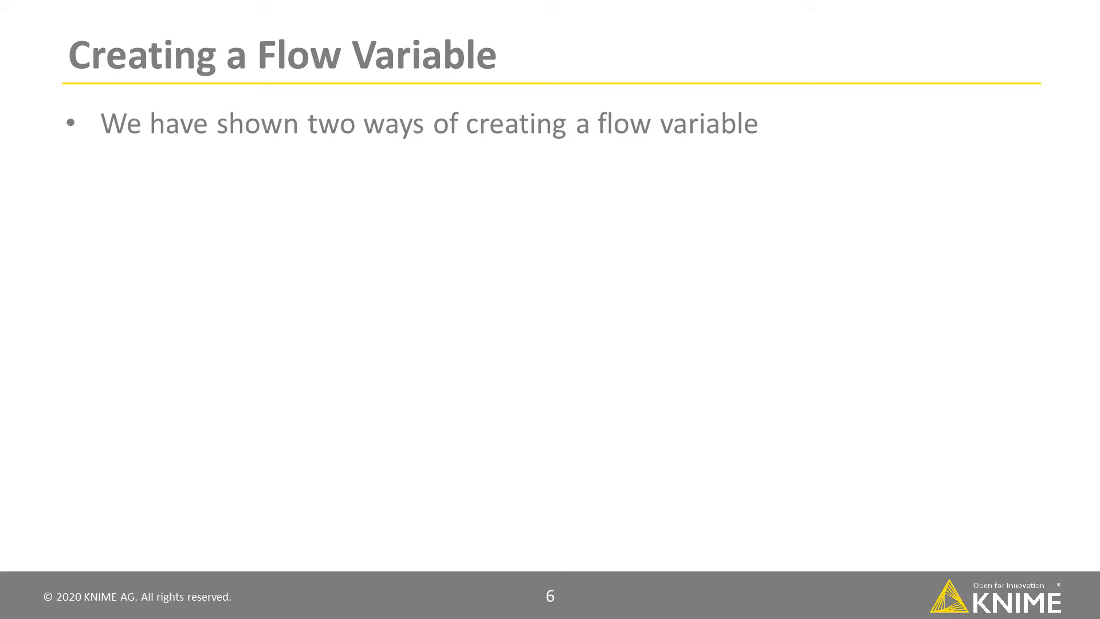
key(Right)
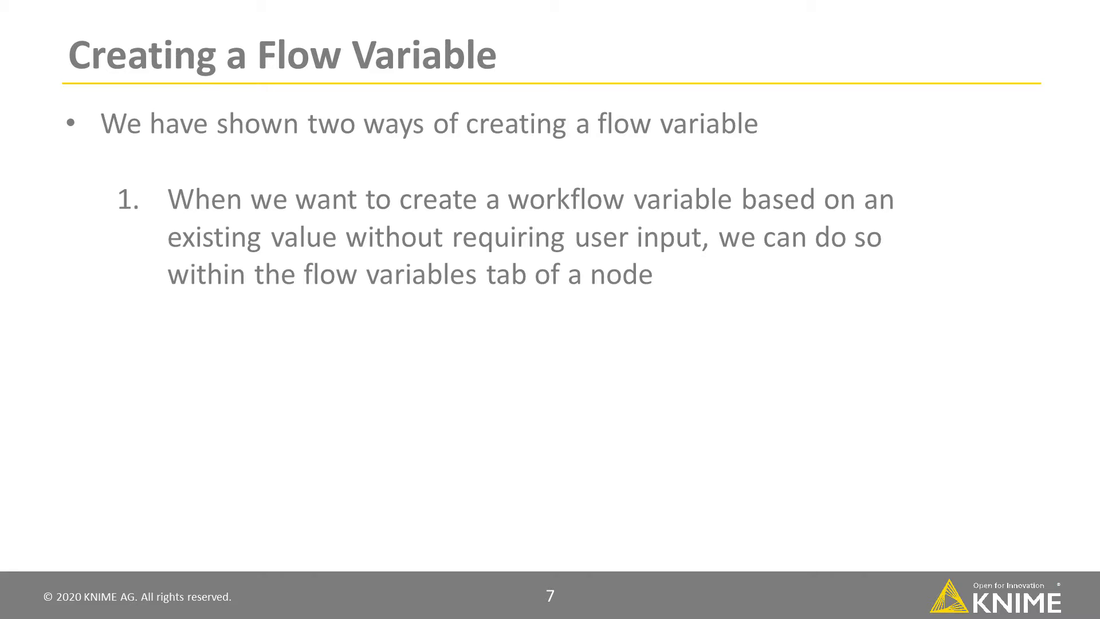
key(Right)
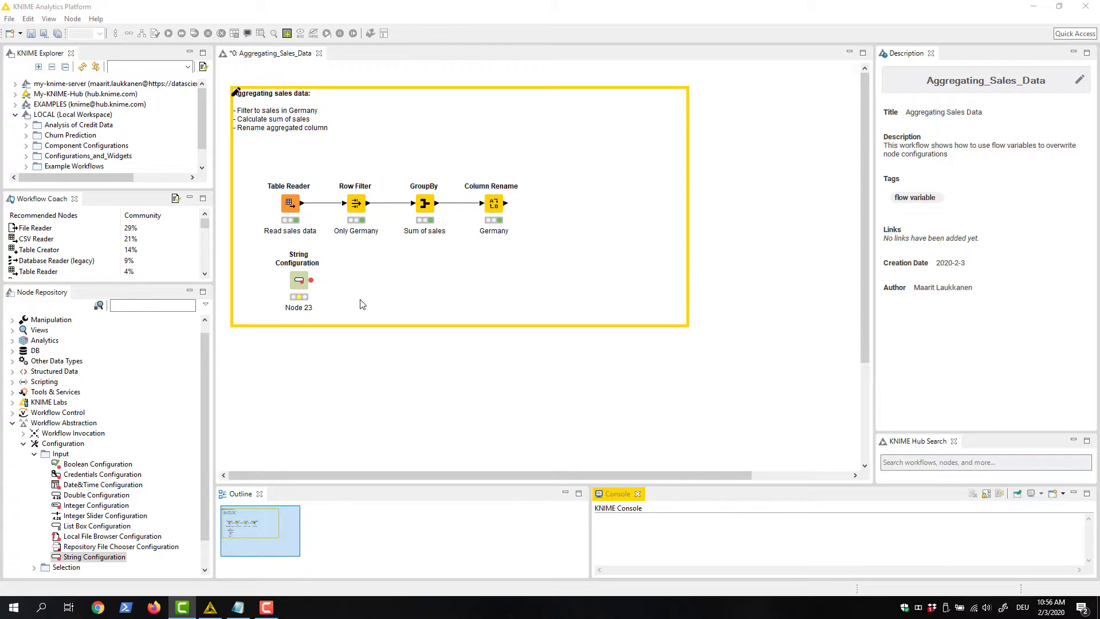
Step: Show the Row Filter's flow variable ports and connect the String Configuration output to its variable input port
click(312, 285)
mouse_move(311, 280)
mouse_down()
mouse_move(340, 262)
mouse_move(354, 224)
mouse_move(345, 209)
mouse_move(321, 275)
mouse_up()
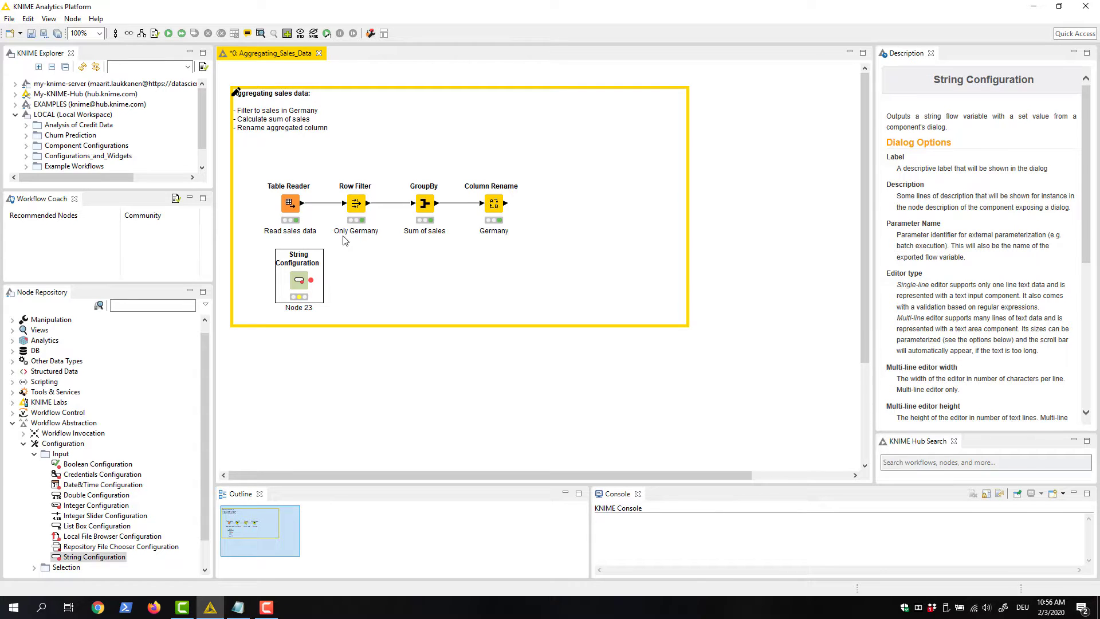
right_click(353, 204)
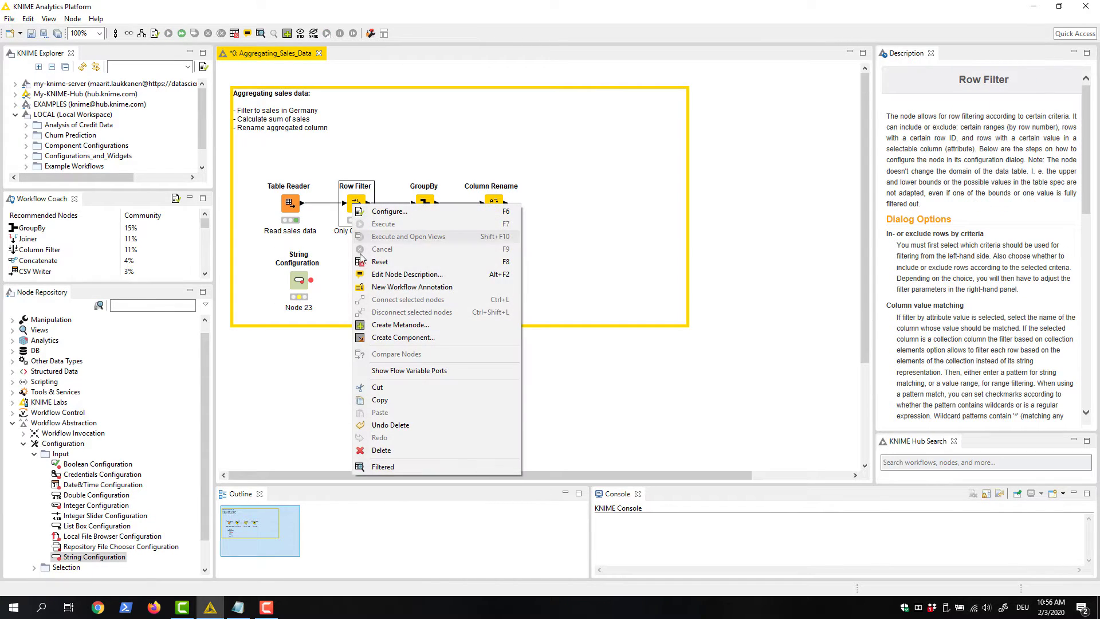
click(372, 370)
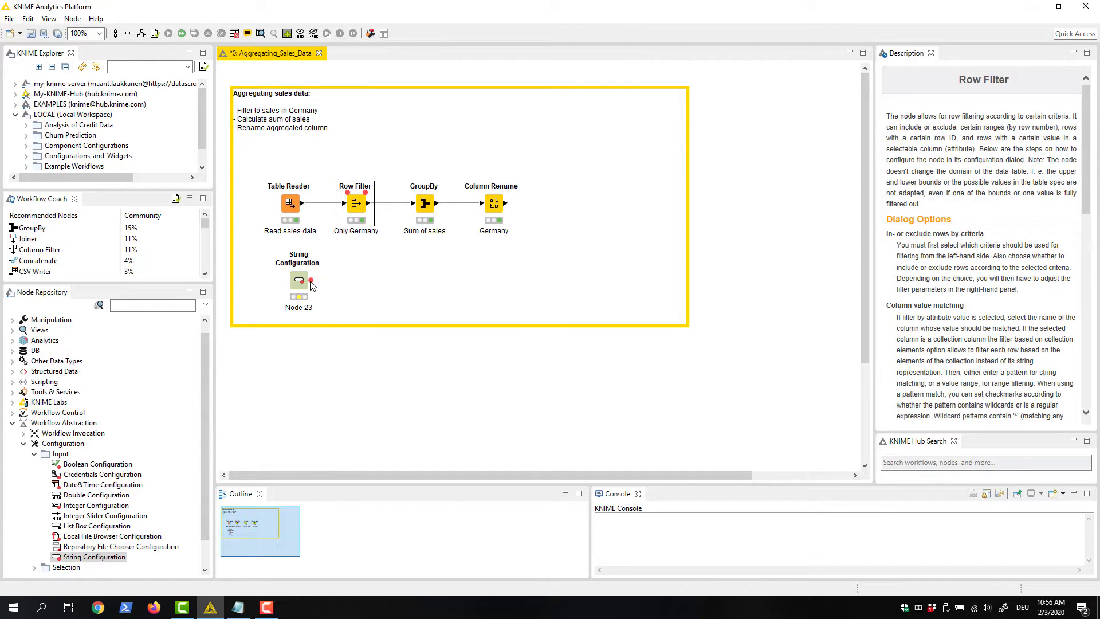
drag(310, 280, 350, 193)
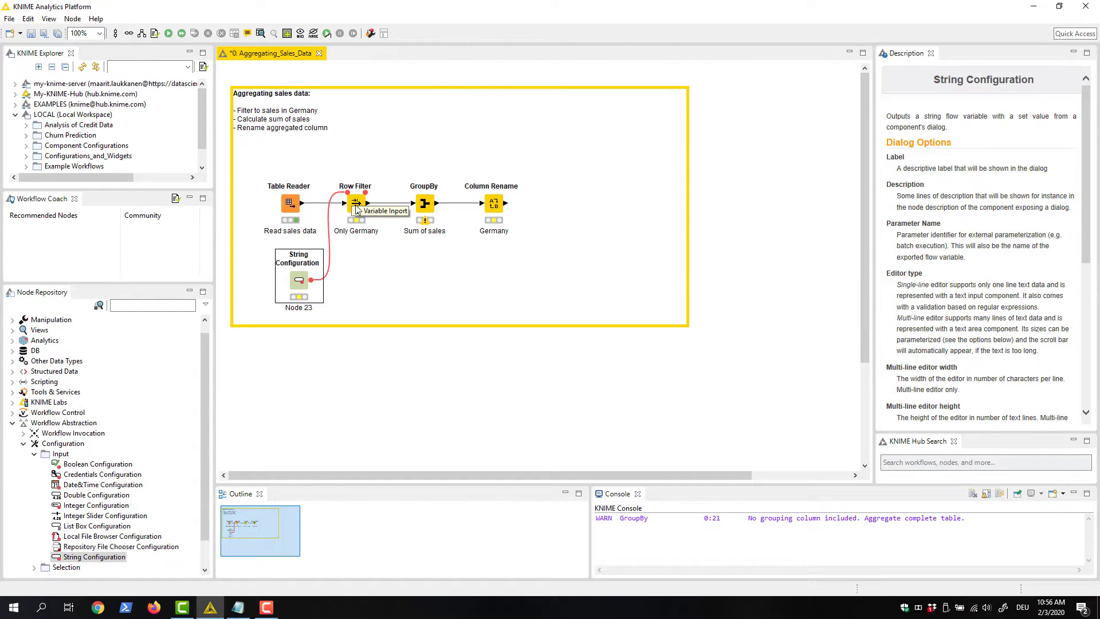
Step: Try connecting the String Configuration output directly to the GroupBy node, and delete that connection
drag(314, 284, 424, 198)
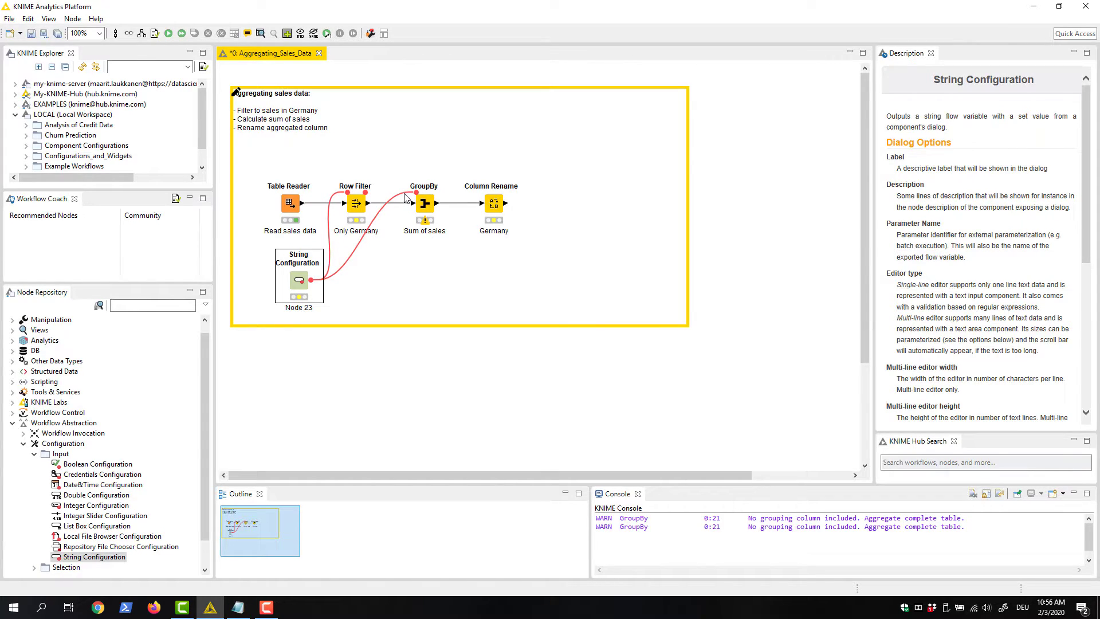
click(405, 198)
click(361, 244)
key(Delete)
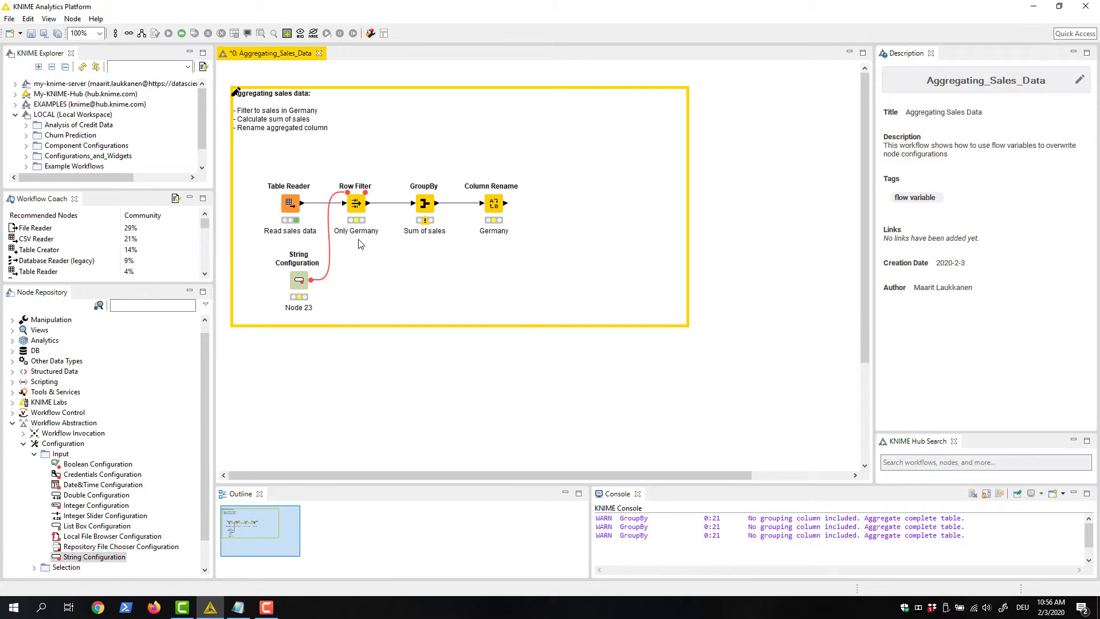
Step: Set the Row Filter's matching pattern to be controlled by the country flow variable
double_click(356, 204)
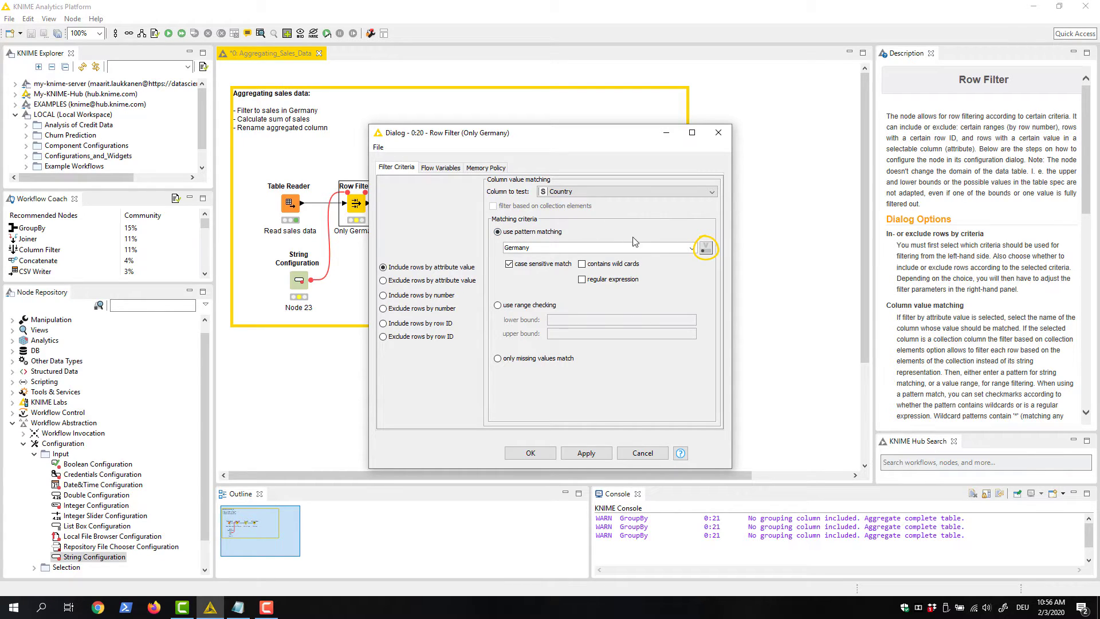
click(706, 248)
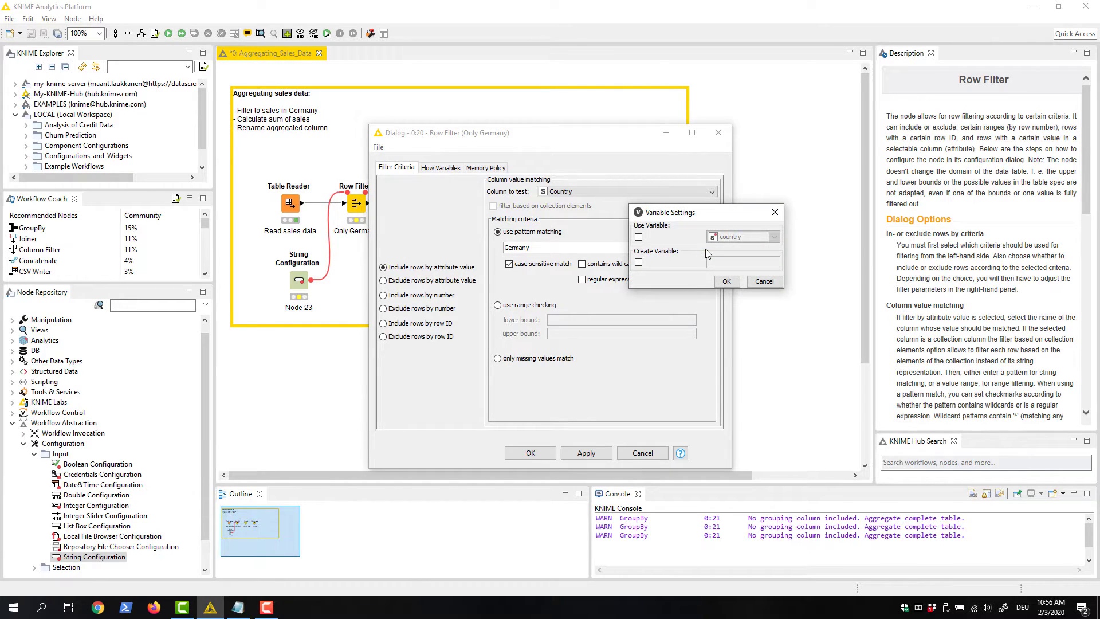
click(639, 237)
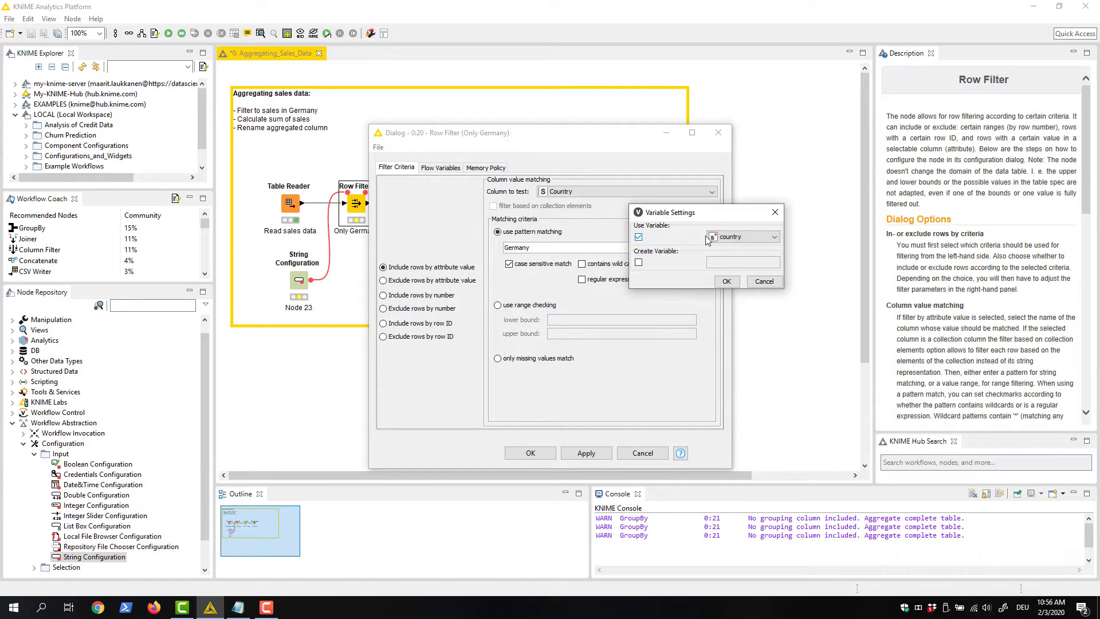
click(774, 238)
click(775, 240)
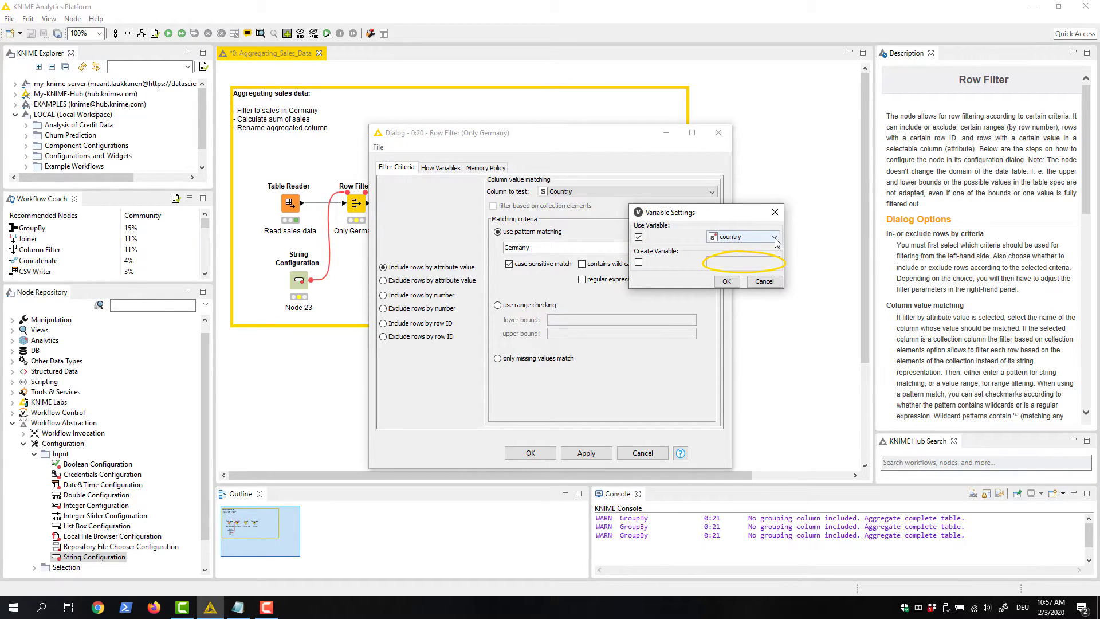
click(726, 281)
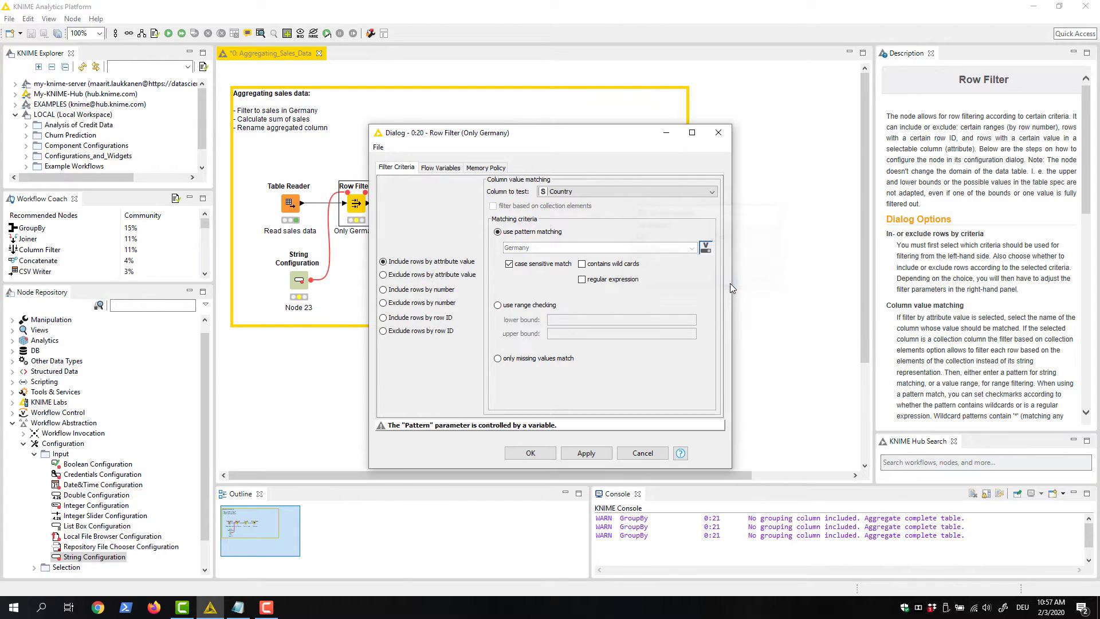
click(536, 455)
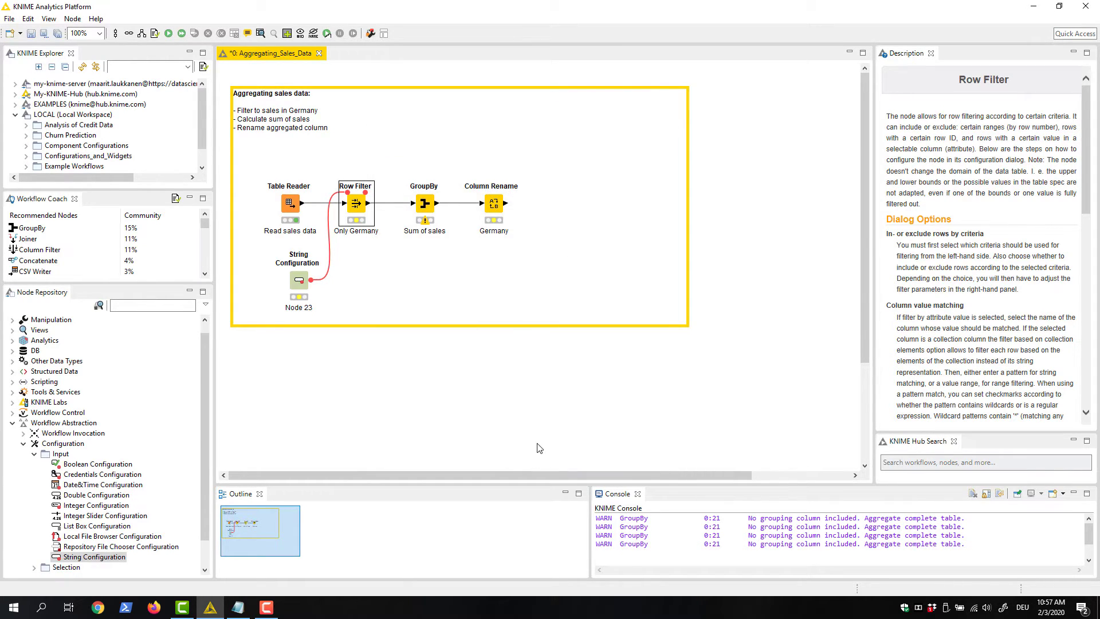
Step: Assign the country flow variable to new_column_name of column 0 in the Column Rename node
double_click(494, 205)
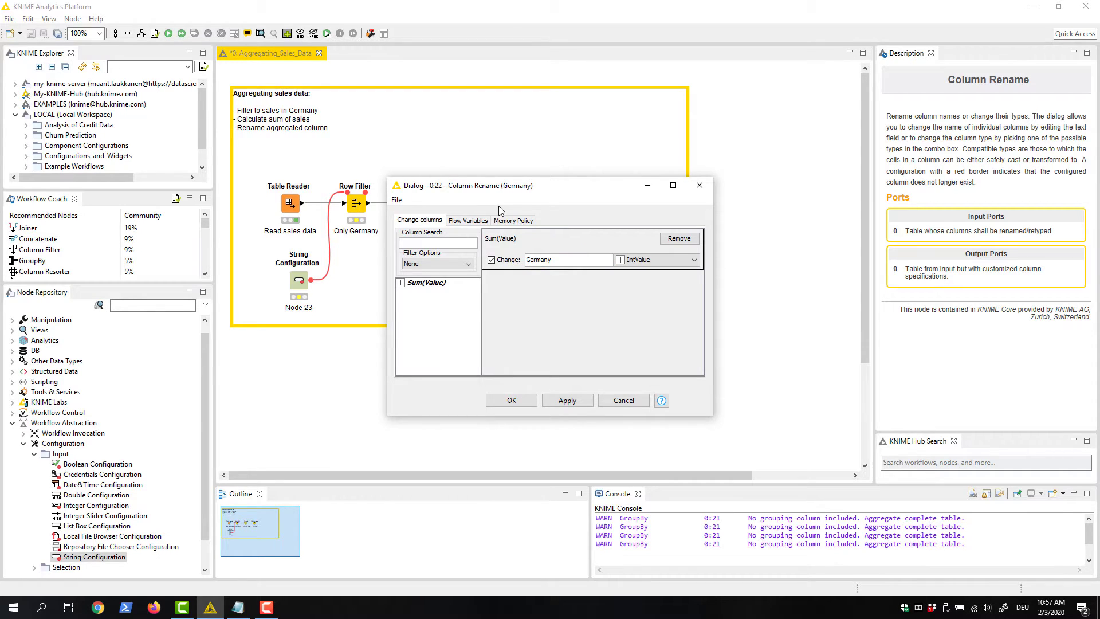
click(468, 220)
click(401, 238)
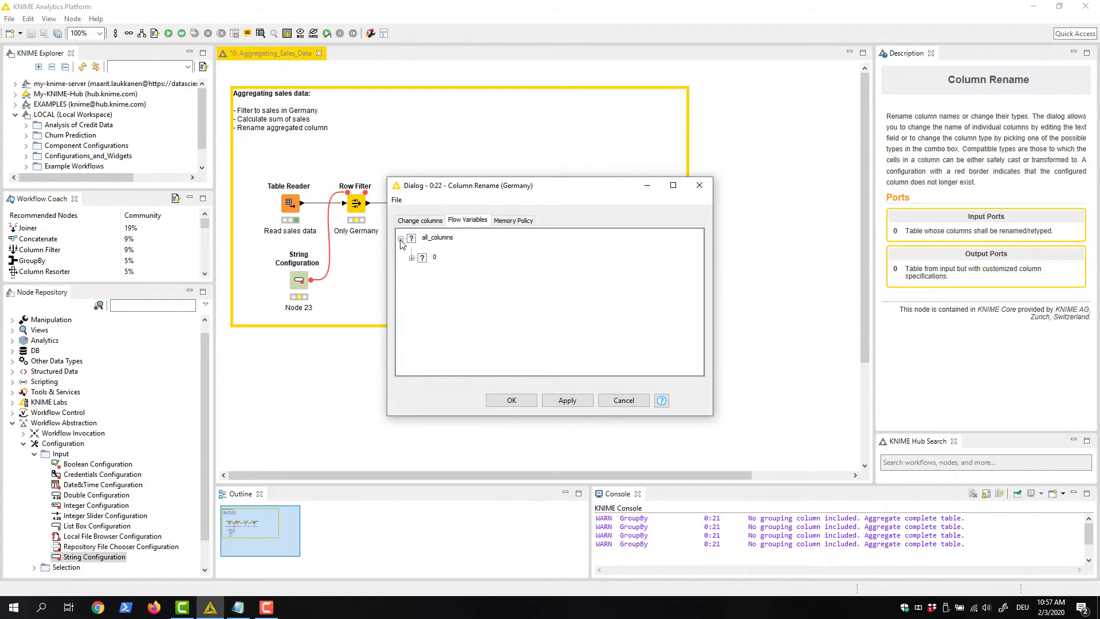
click(411, 258)
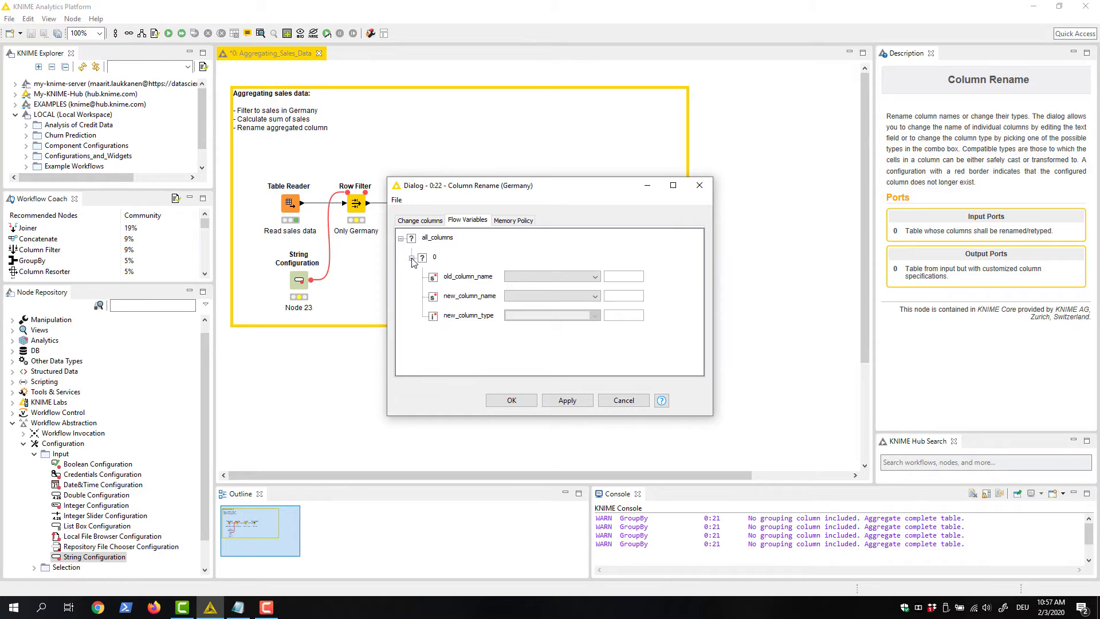
click(595, 298)
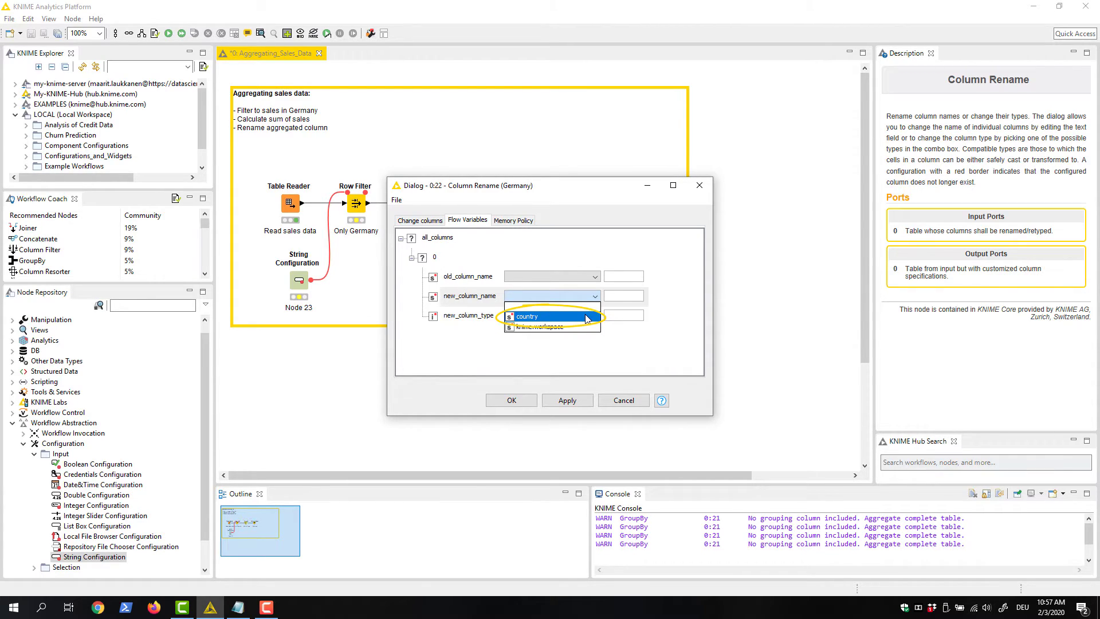
click(587, 317)
click(527, 400)
Step: Execute the workflow up to Column Rename and inspect the Row Filter's filtered output table
right_click(495, 205)
click(503, 226)
right_click(359, 209)
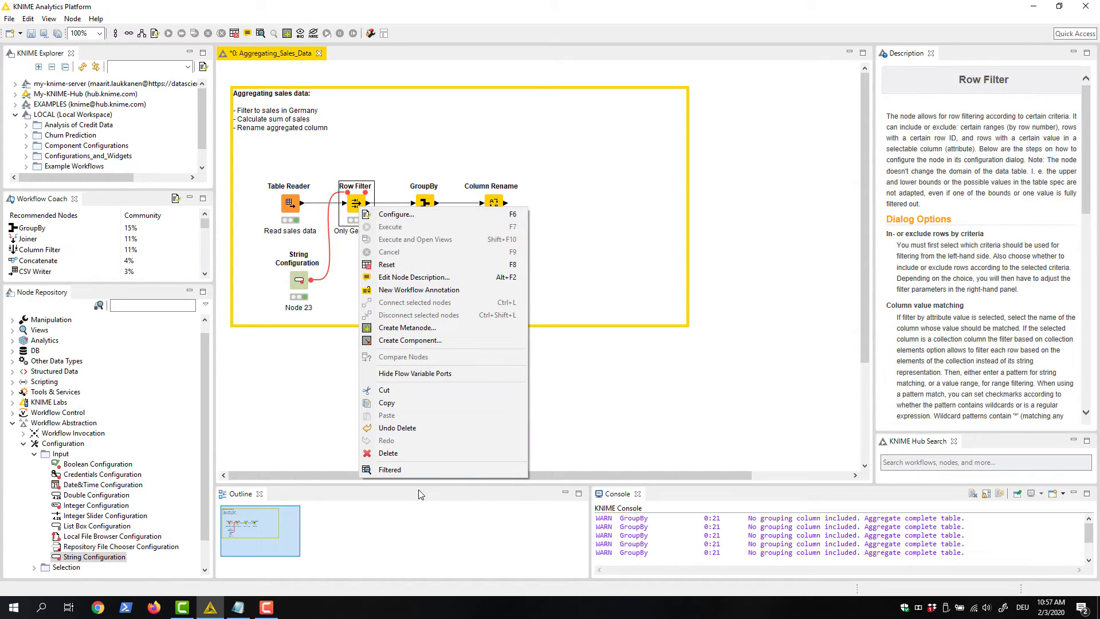
click(420, 469)
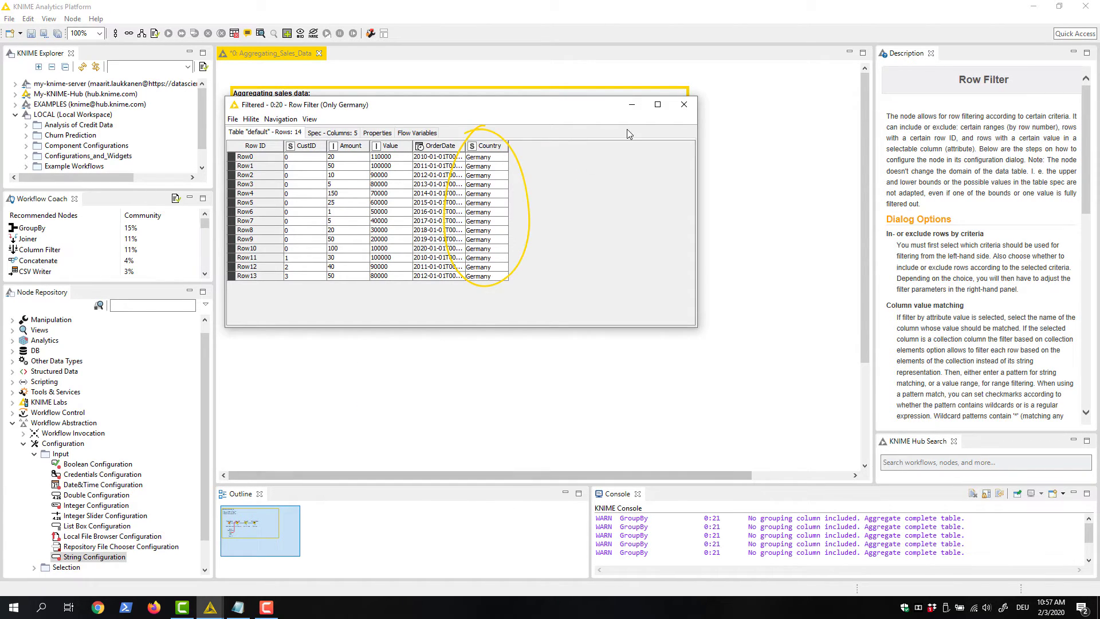
click(684, 105)
Step: Examine the column name in the Column Rename node's output table
right_click(496, 206)
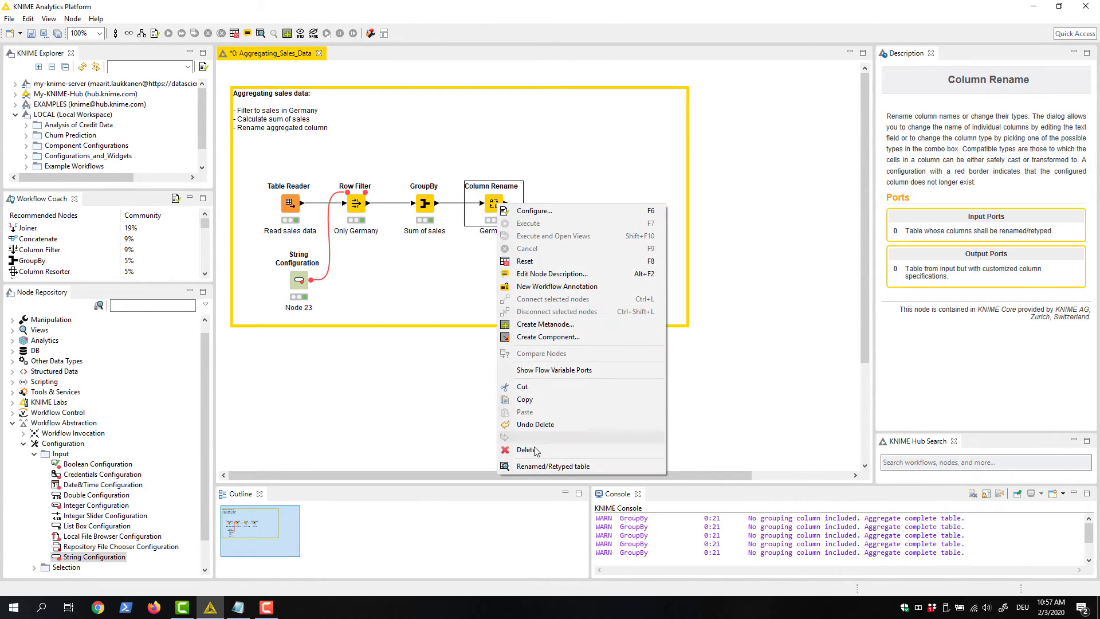
click(538, 464)
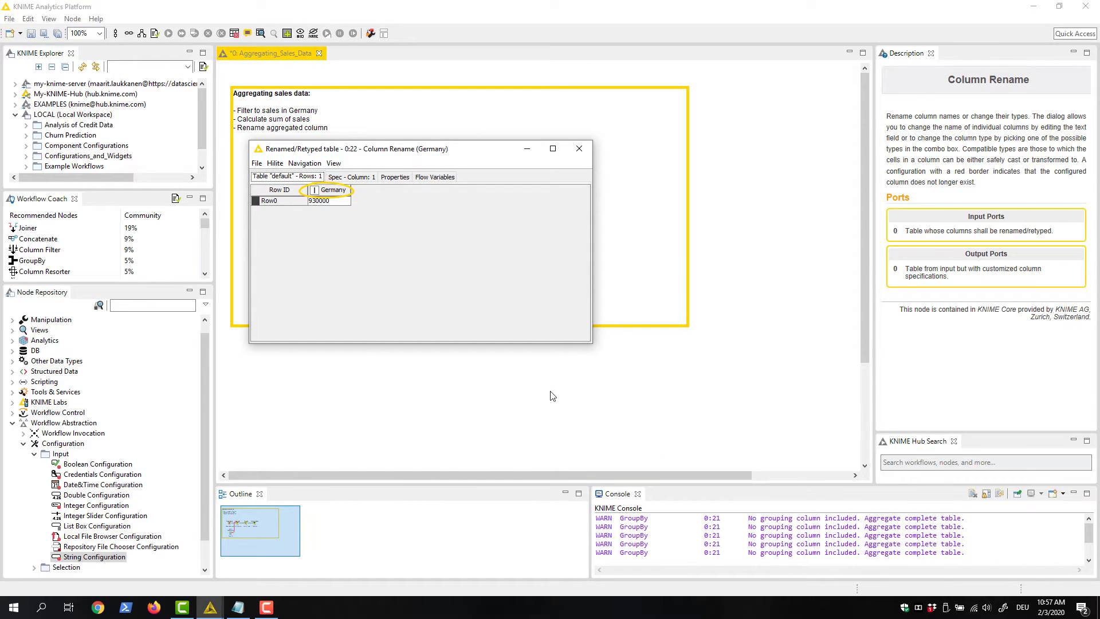
click(580, 149)
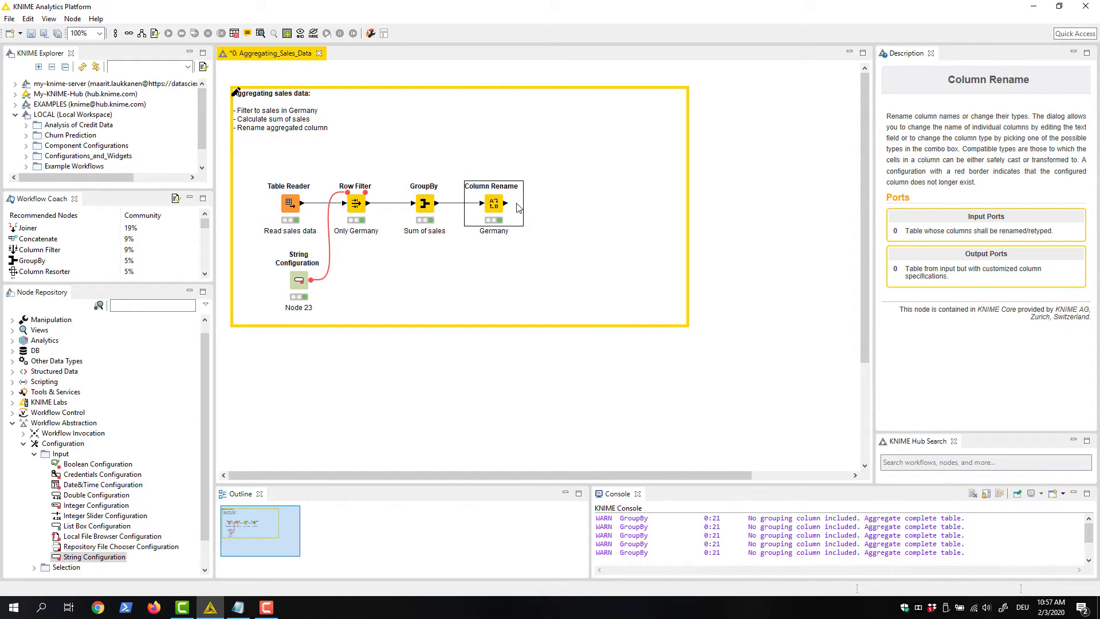
Step: Set the default value of the country variable in the String Configuration node to USA
click(302, 282)
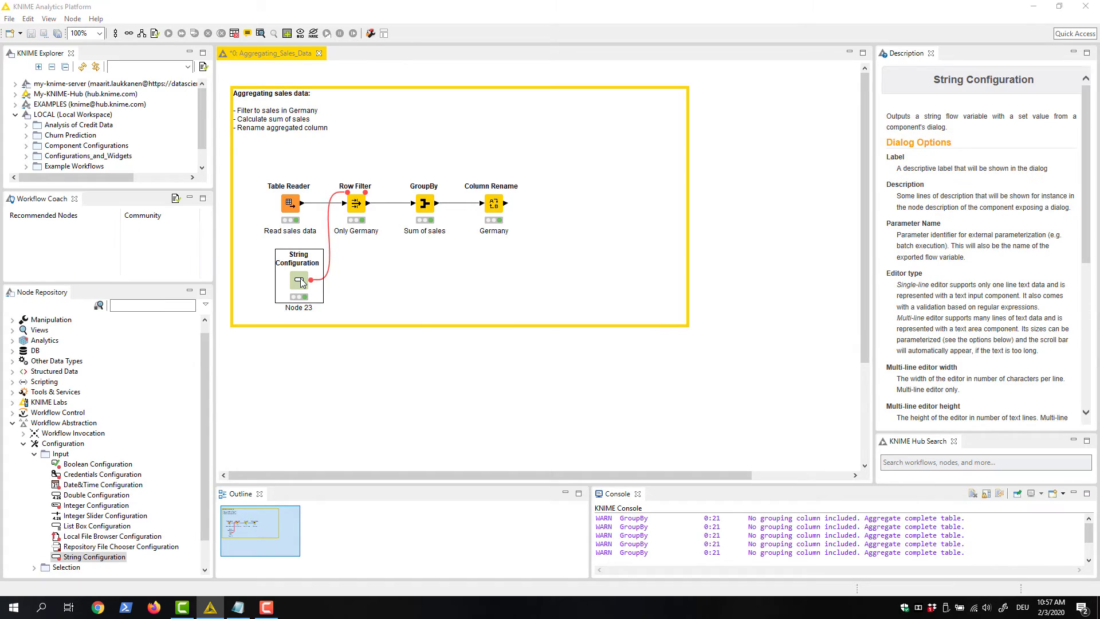
double_click(301, 282)
double_click(549, 410)
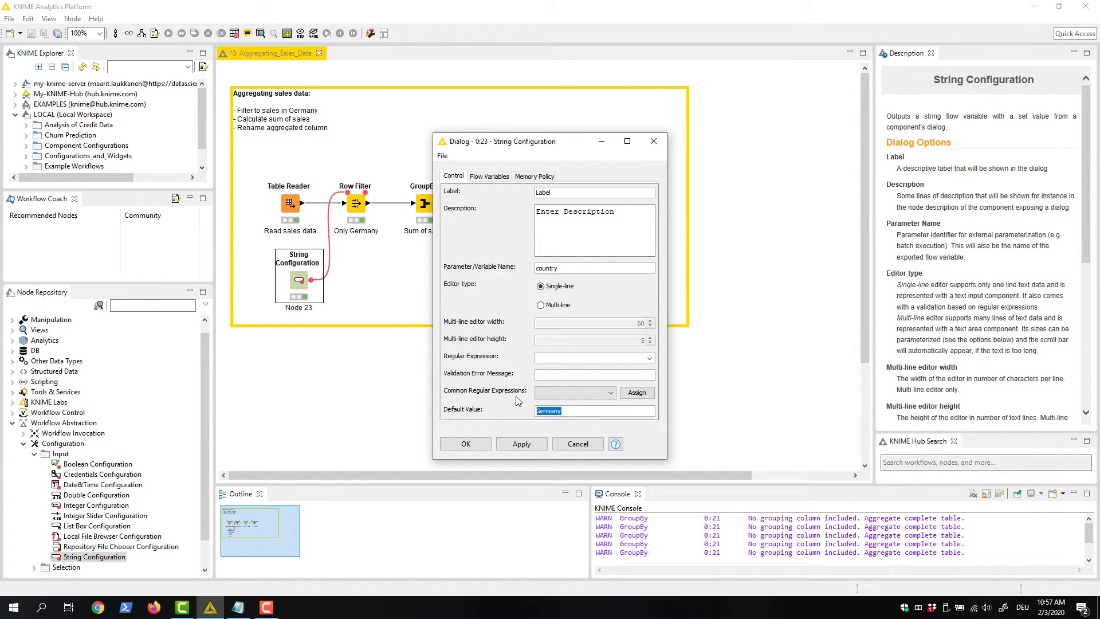
text(USA)
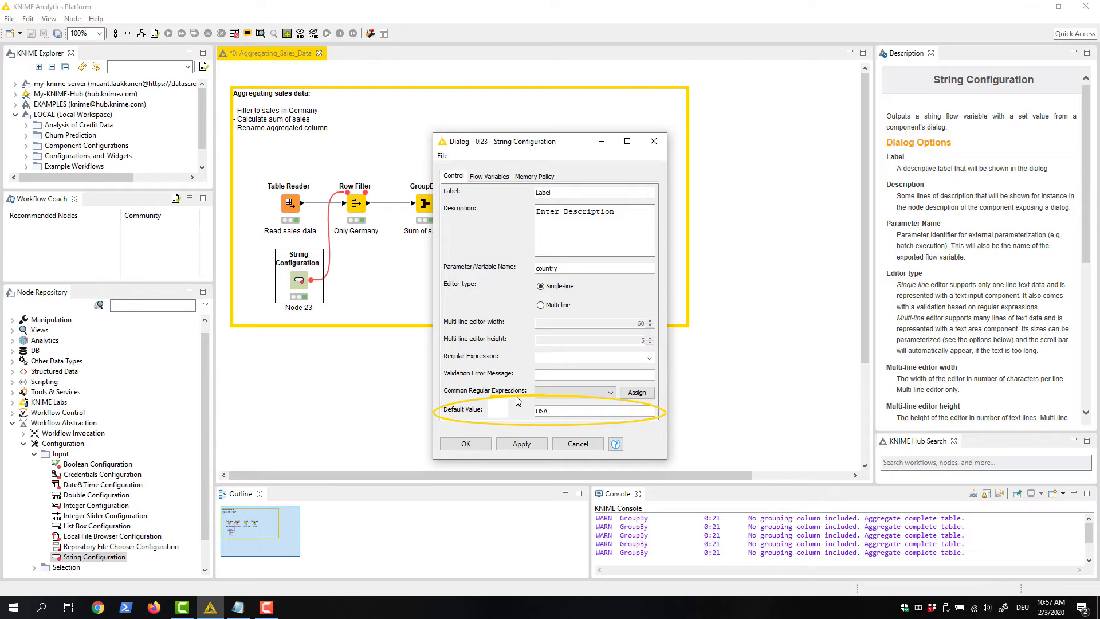
click(464, 444)
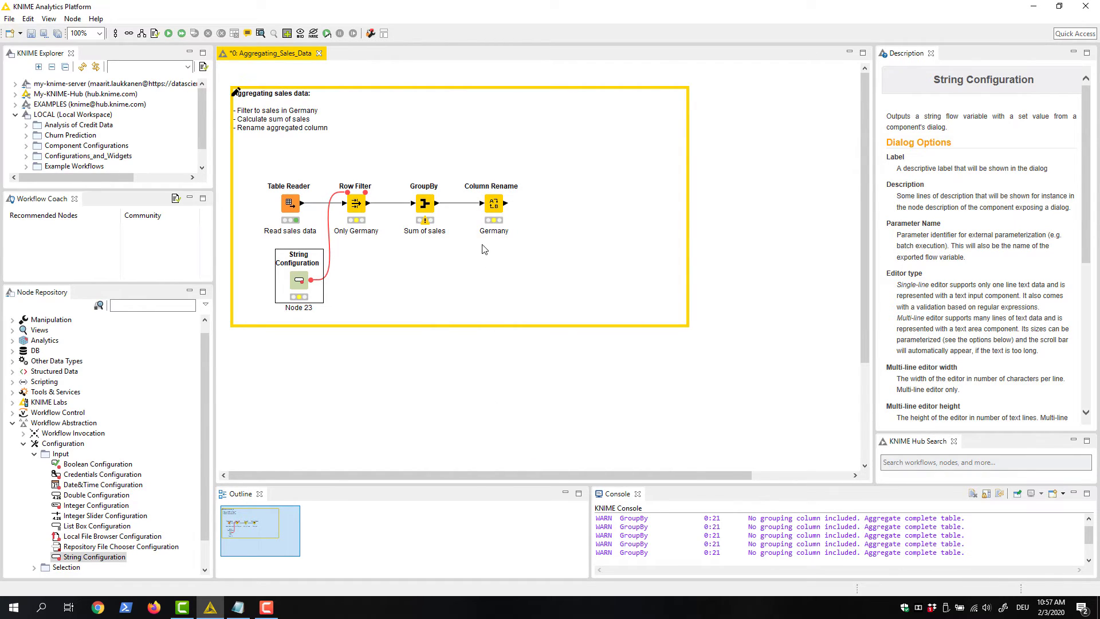
Step: Execute the workflow through Column Rename and check the Country values in the Row Filter's filtered output table
right_click(491, 208)
click(515, 226)
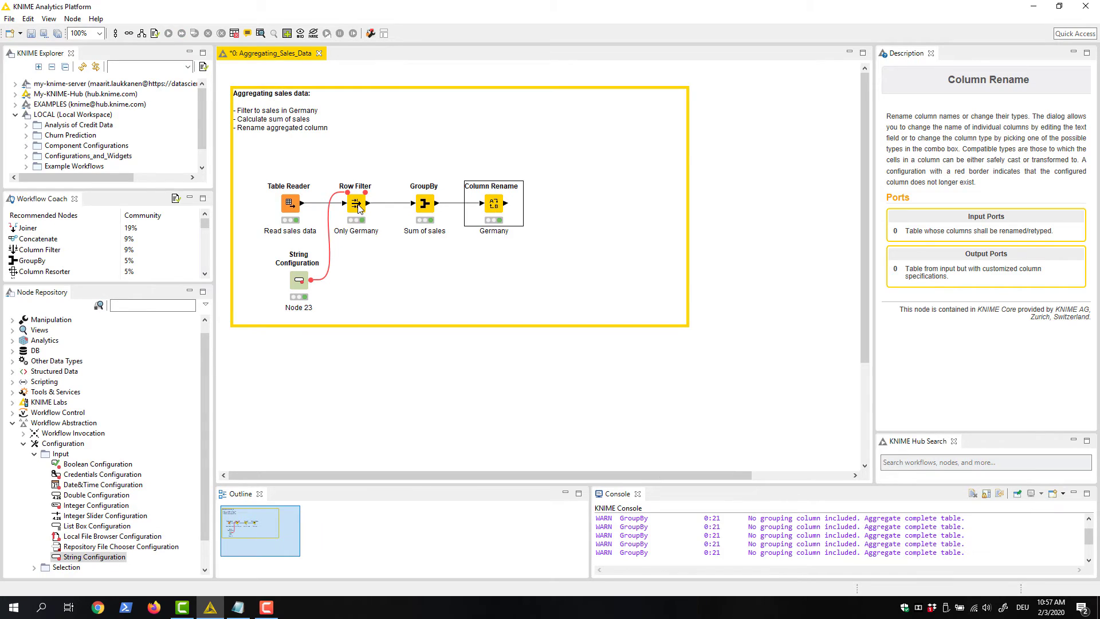
right_click(375, 212)
click(395, 465)
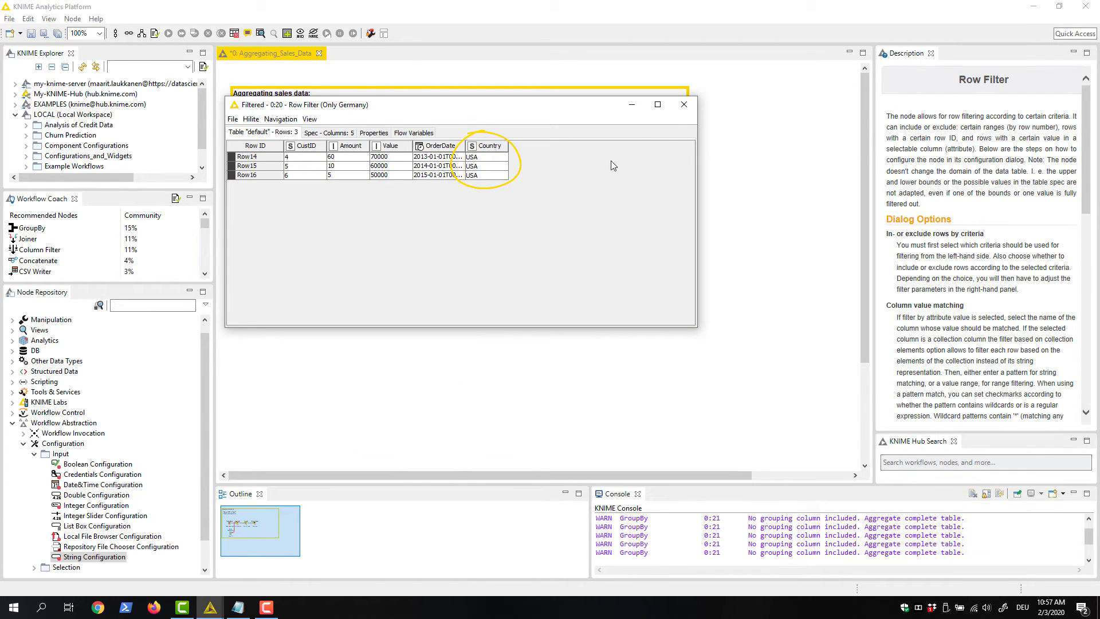
click(684, 104)
Step: Inspect the renamed column and the aggregated sales sum in the Column Rename node's output table
click(494, 206)
right_click(494, 207)
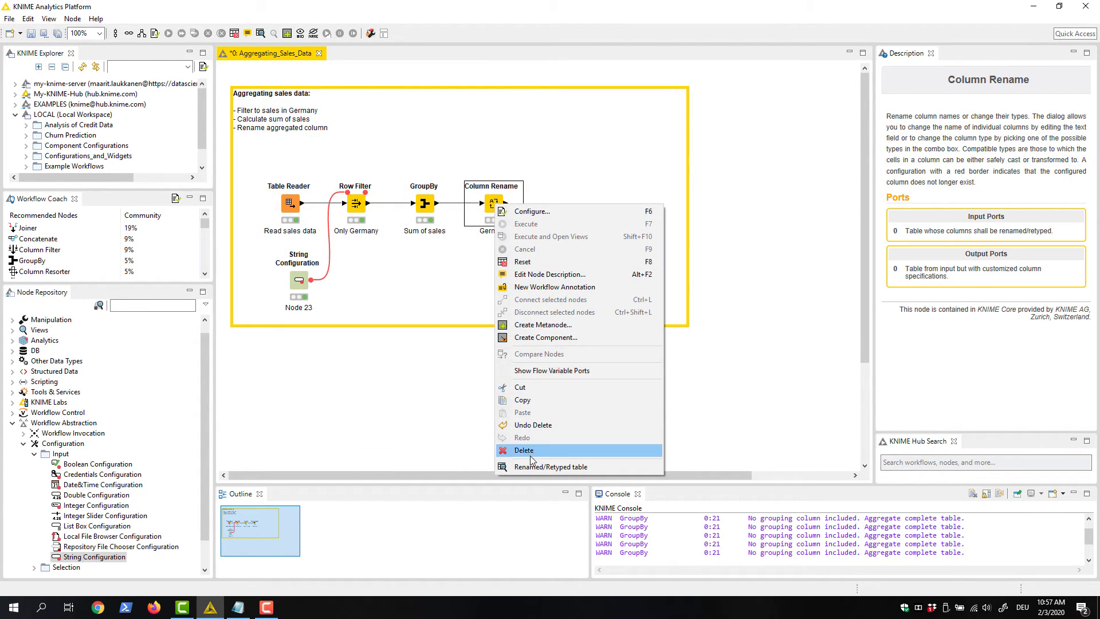
click(533, 471)
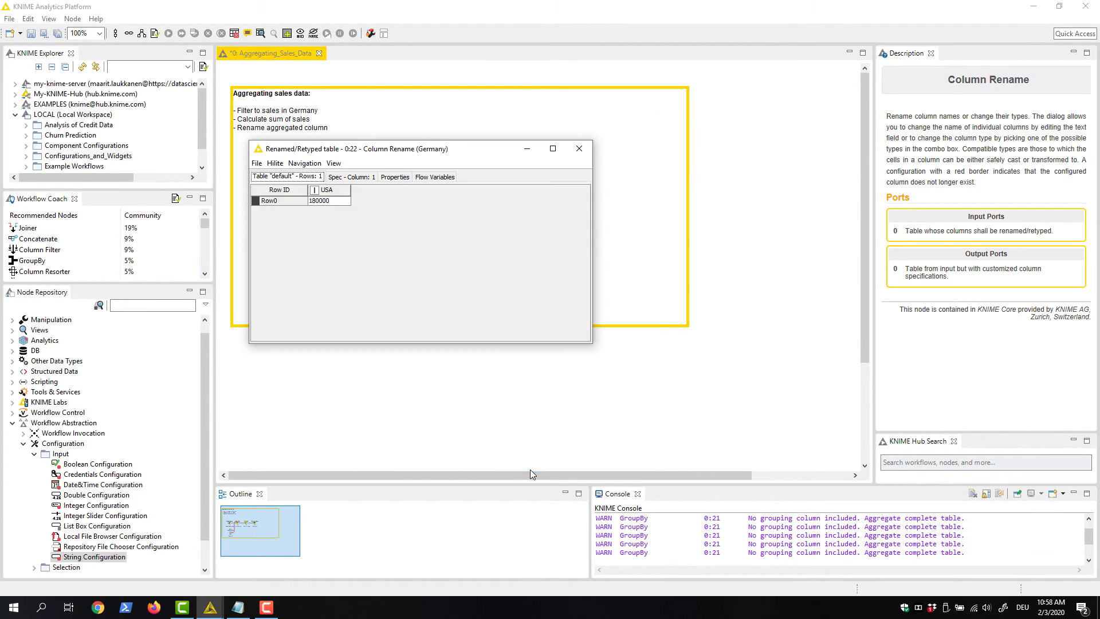
click(579, 148)
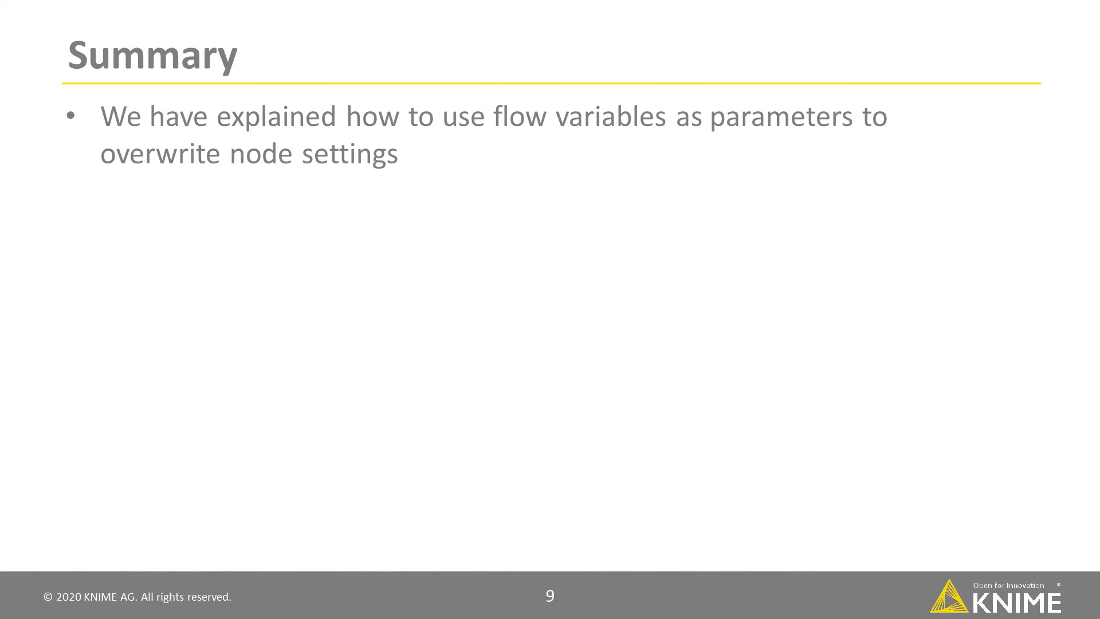